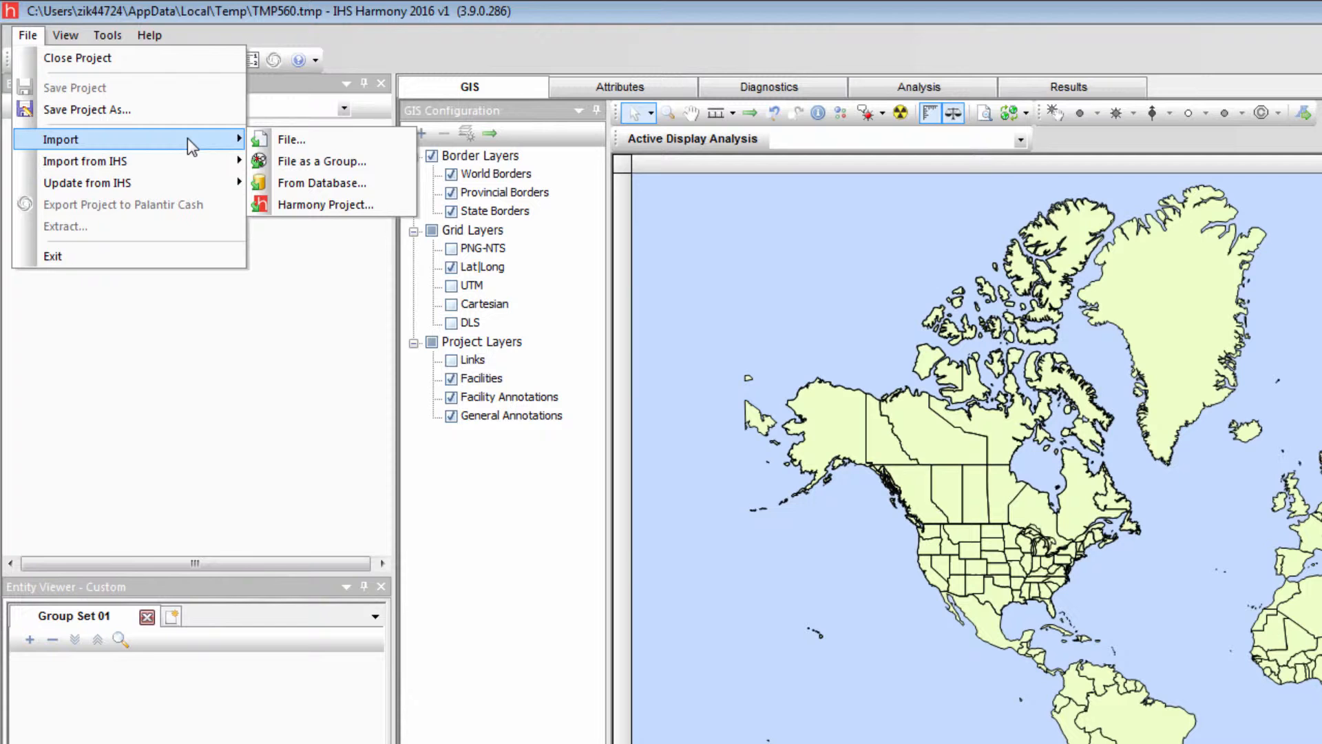
Open the Attribute Import CSV file from the nov 25 folder for import as Attributes data.
click(291, 140)
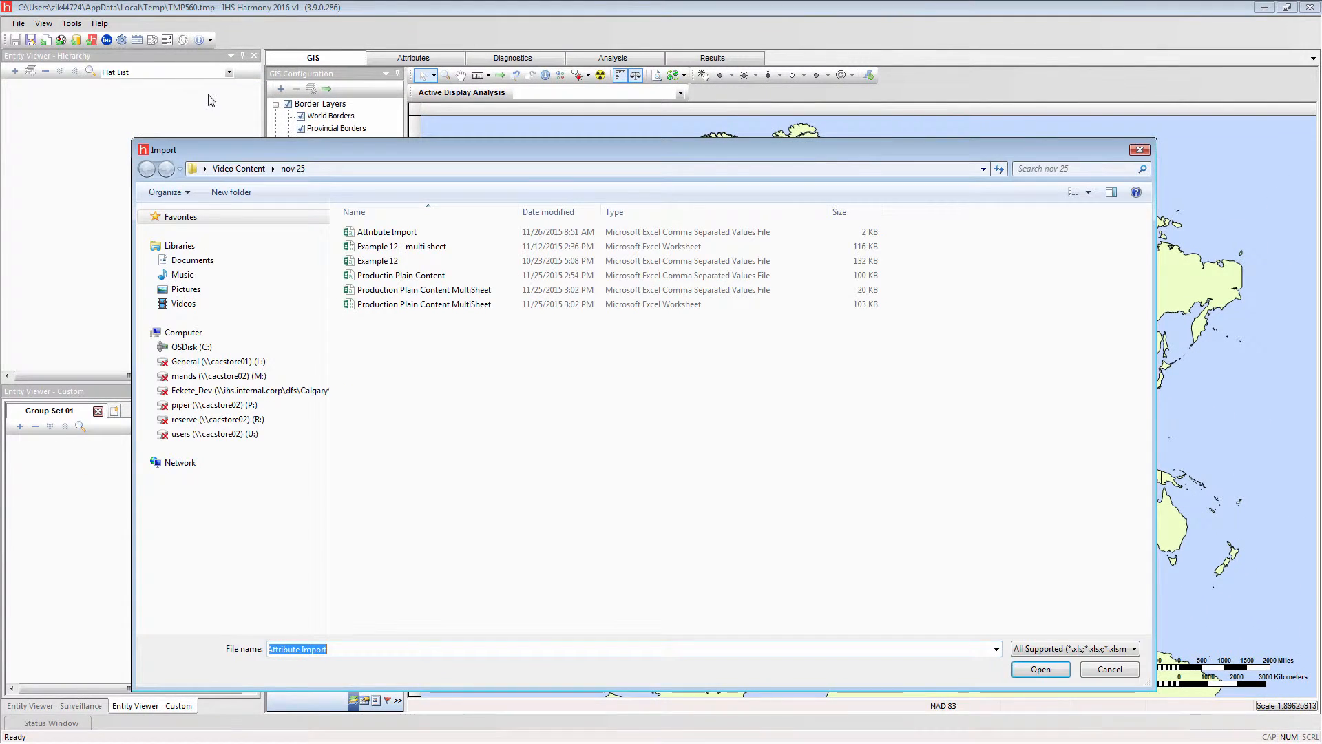
click(388, 232)
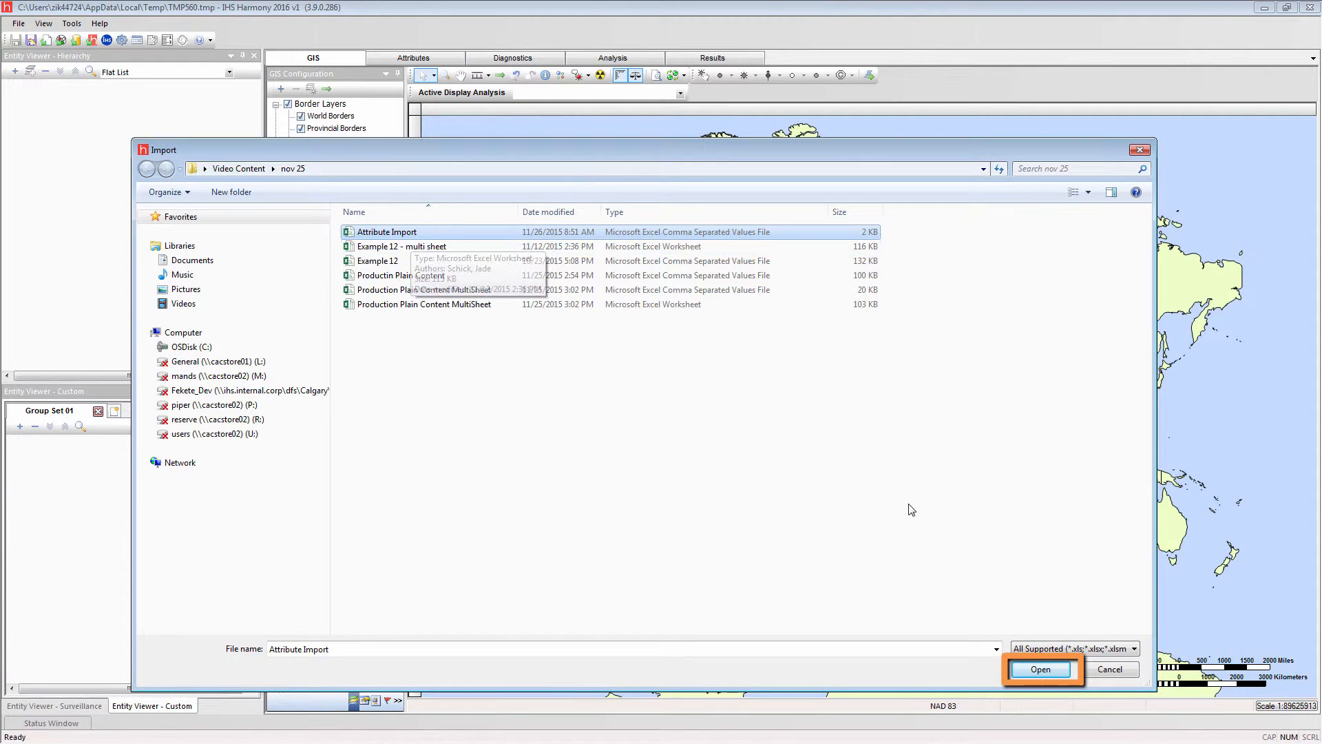
click(1035, 669)
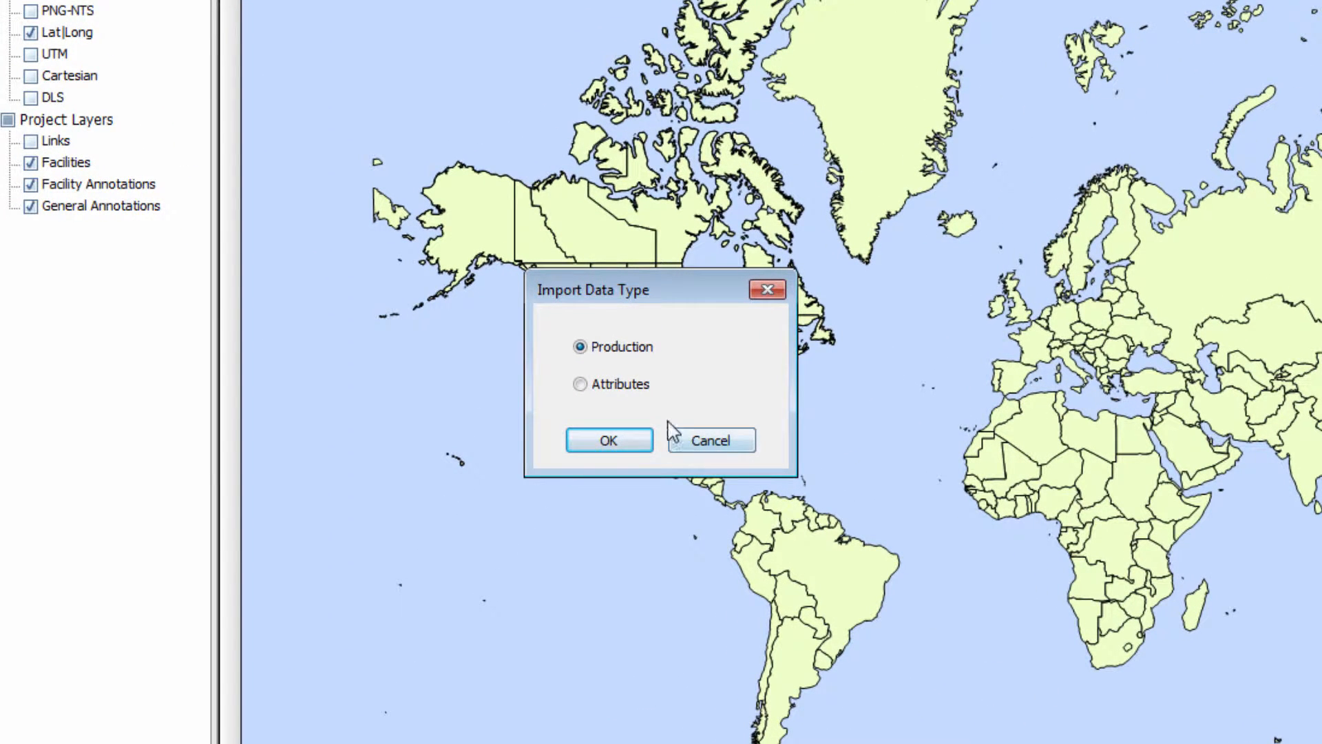
click(580, 384)
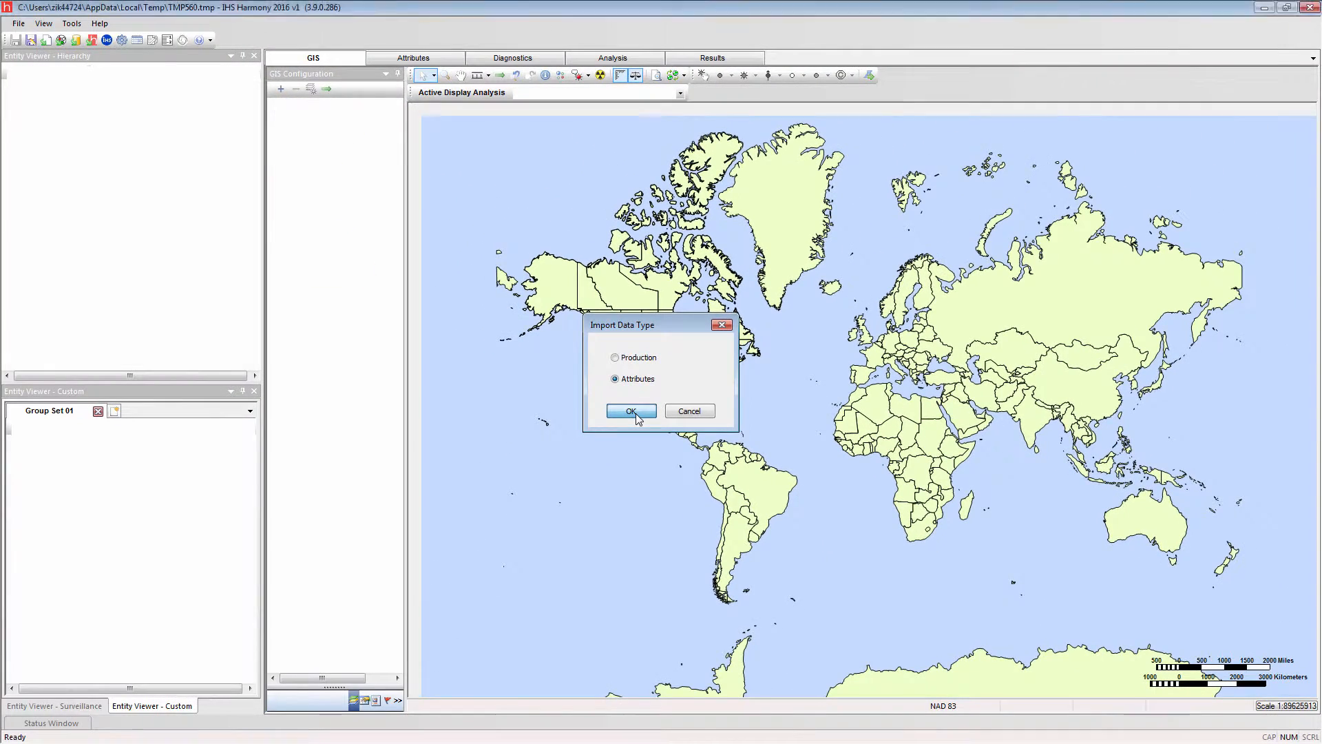
click(631, 411)
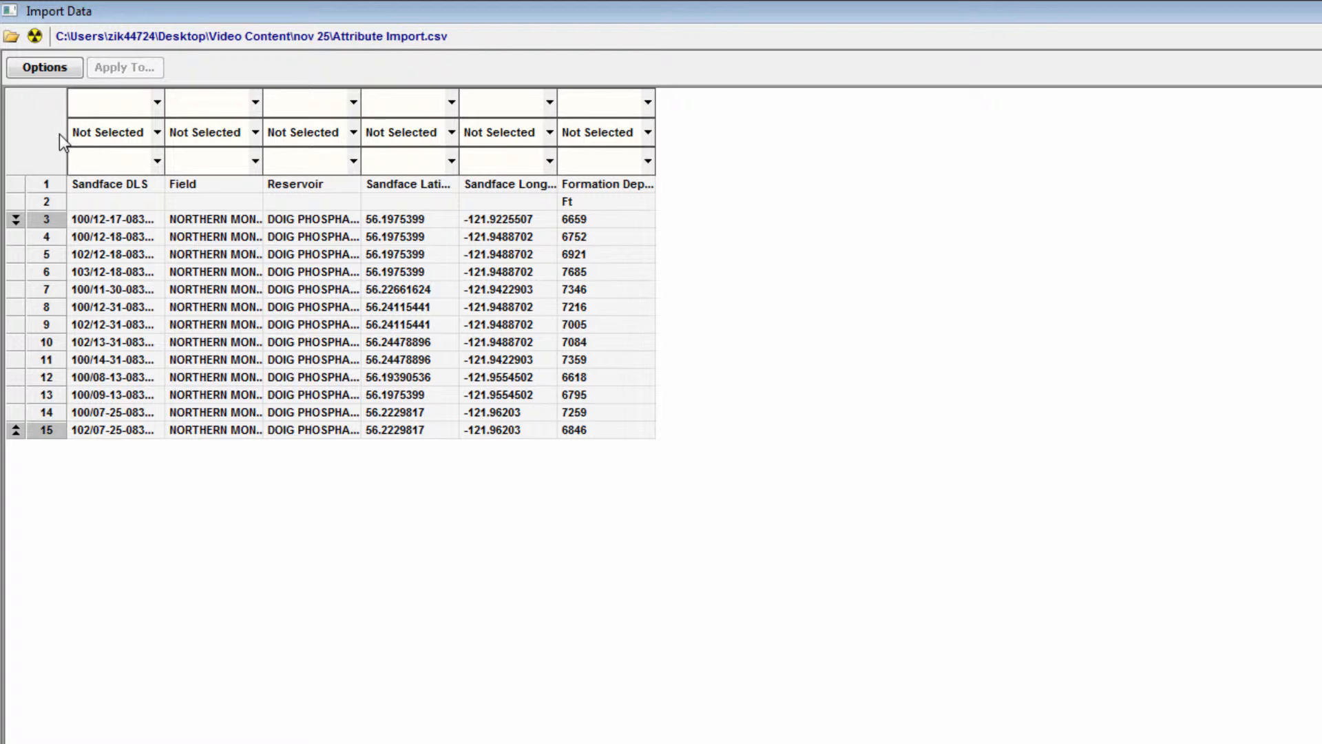
Map the Sandface DLS column to the Well Identifier category's DLS attribute.
click(155, 106)
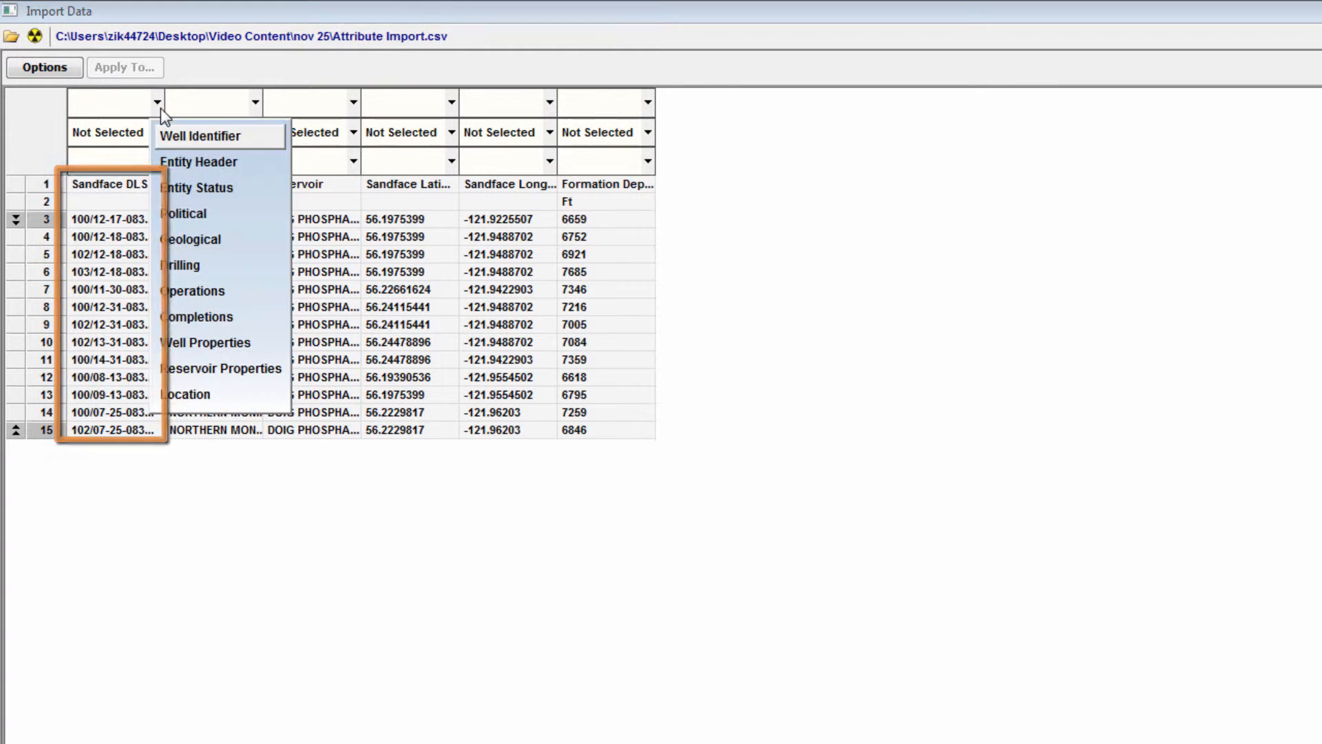
click(169, 133)
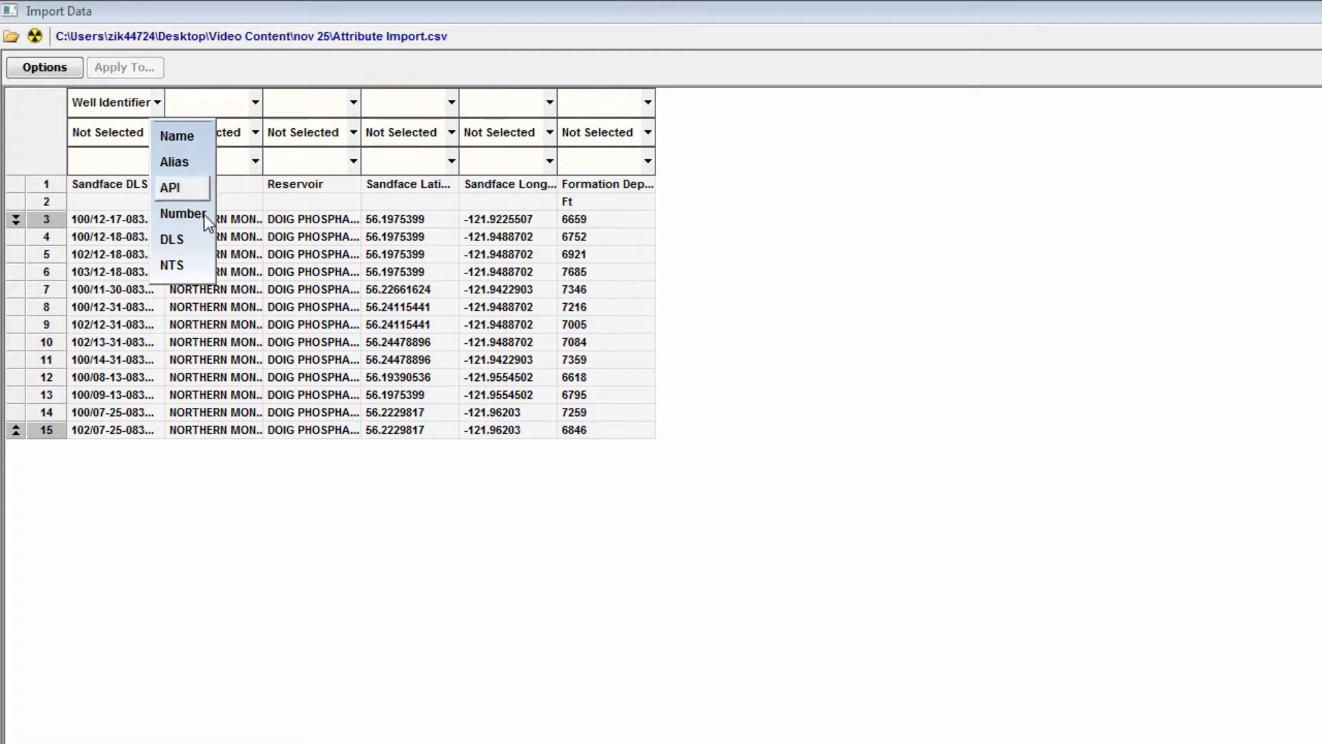
click(173, 239)
Map the Field and Reservoir columns to the Geological attributes Field and Reservoir.
click(254, 102)
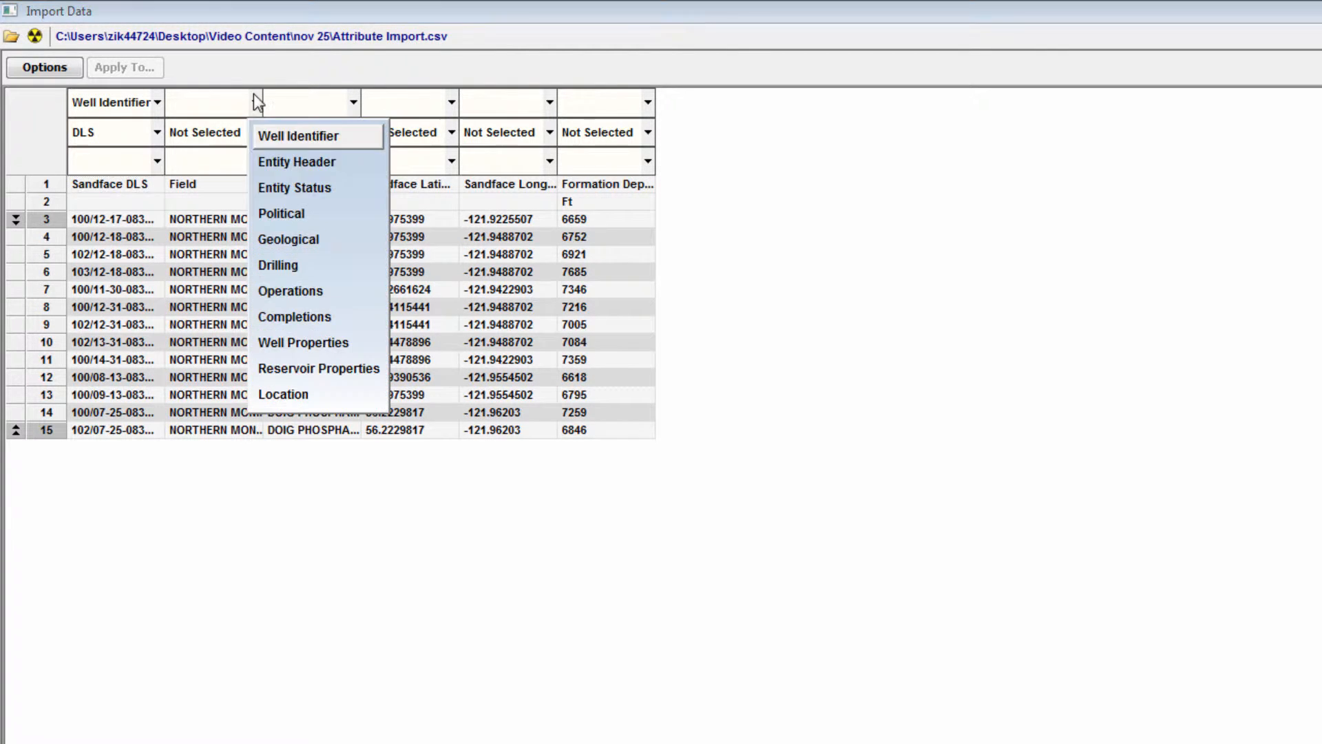
click(303, 239)
click(272, 186)
click(355, 103)
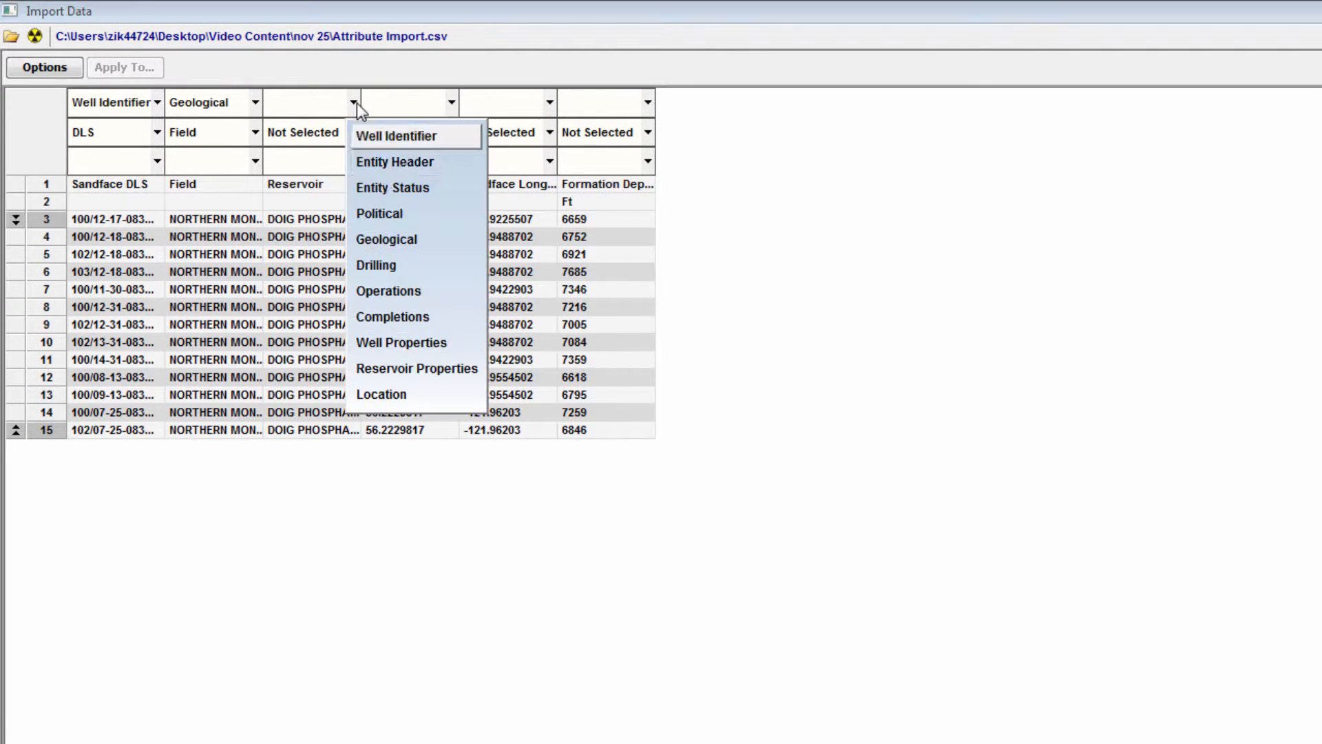
click(382, 239)
click(385, 292)
Map the sandface latitude and longitude columns to the matching Location attributes.
click(452, 103)
click(469, 394)
click(496, 186)
click(549, 103)
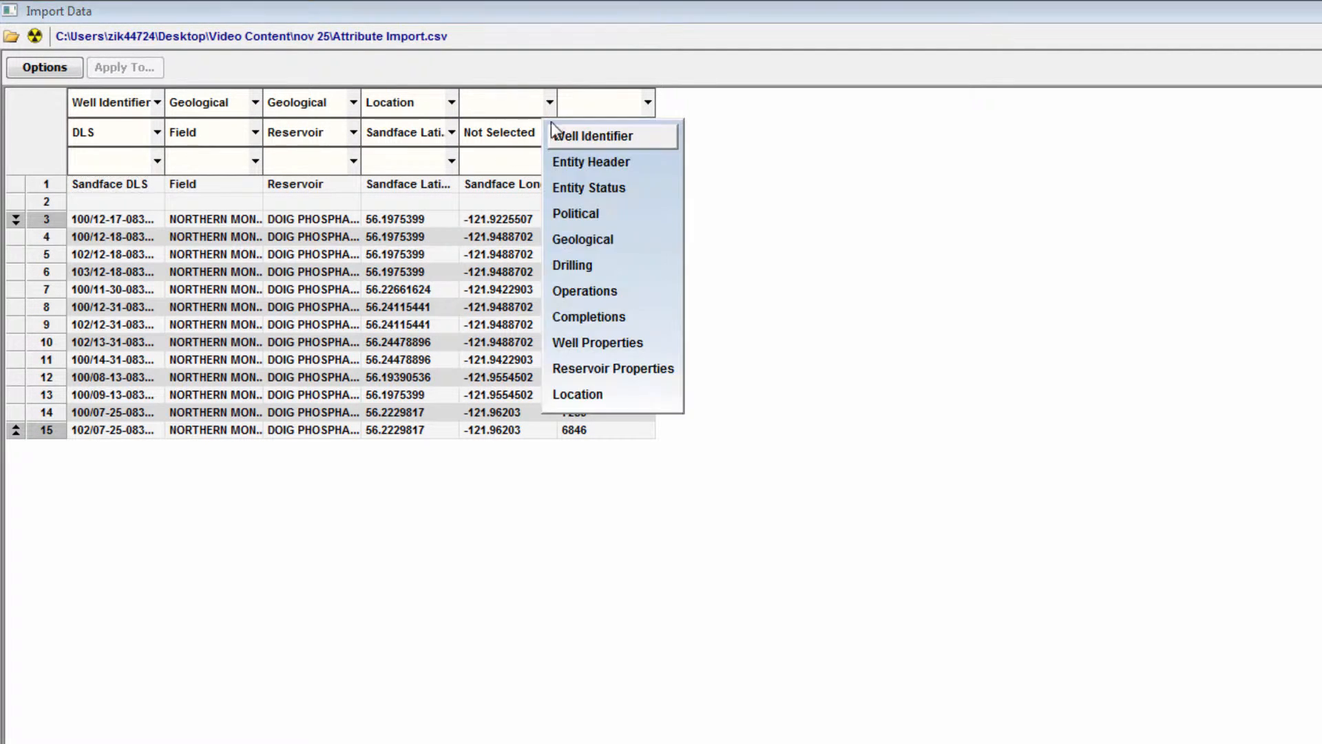
click(577, 394)
click(593, 212)
Map the formation depth column to the Reservoir Properties attribute Top Formation (TVD) in ft(KB).
click(648, 103)
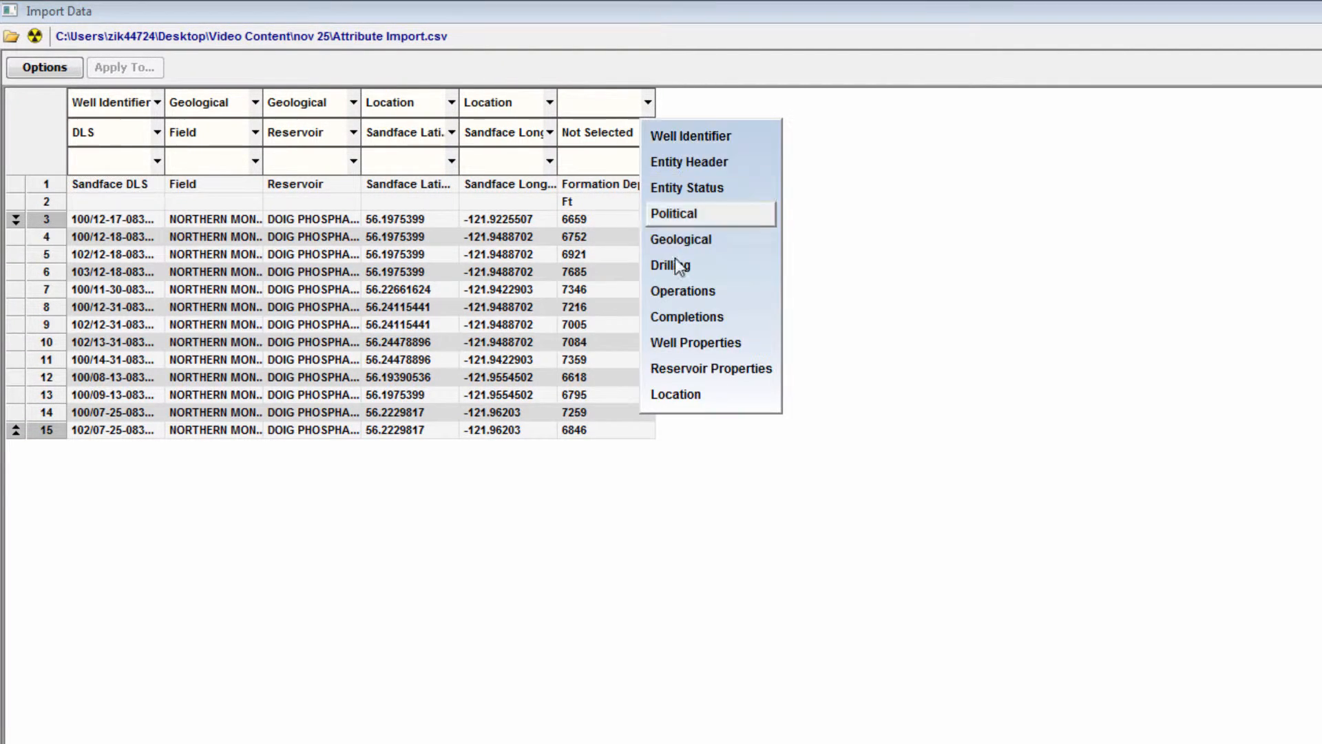
click(690, 365)
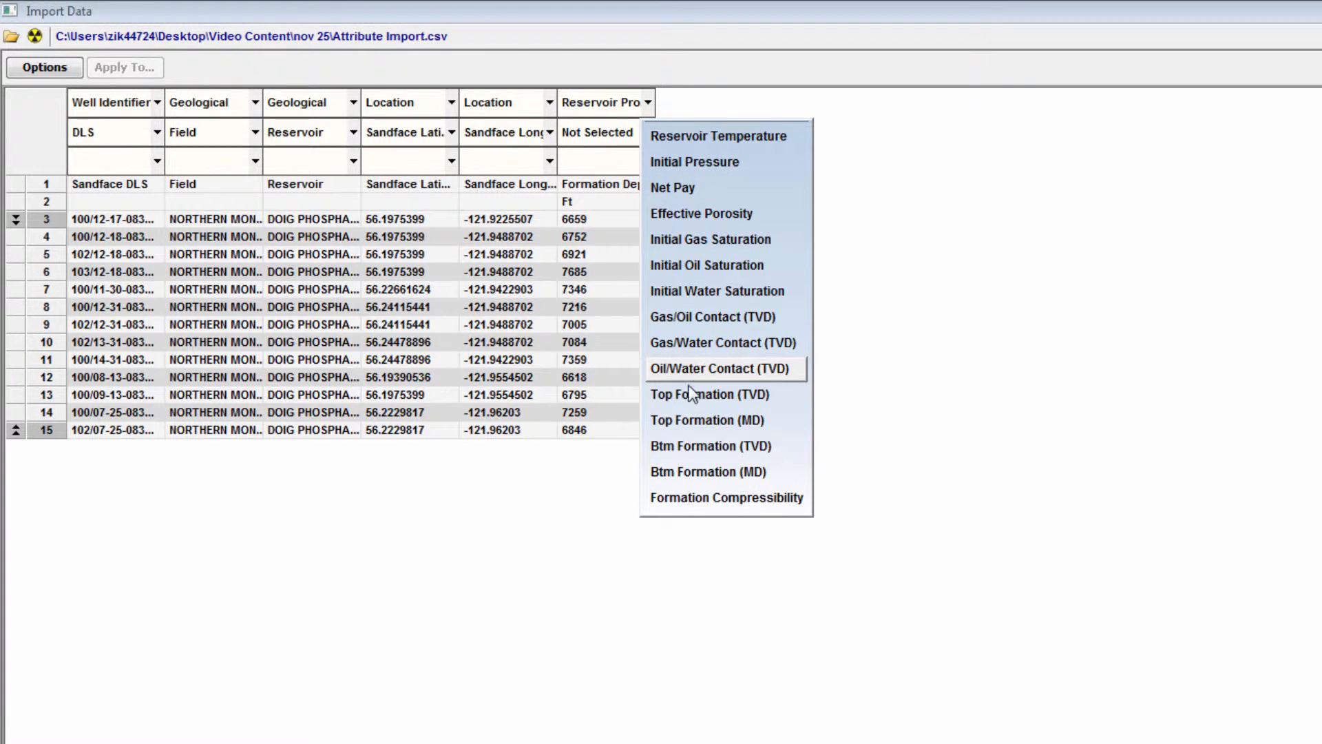
click(689, 395)
click(686, 145)
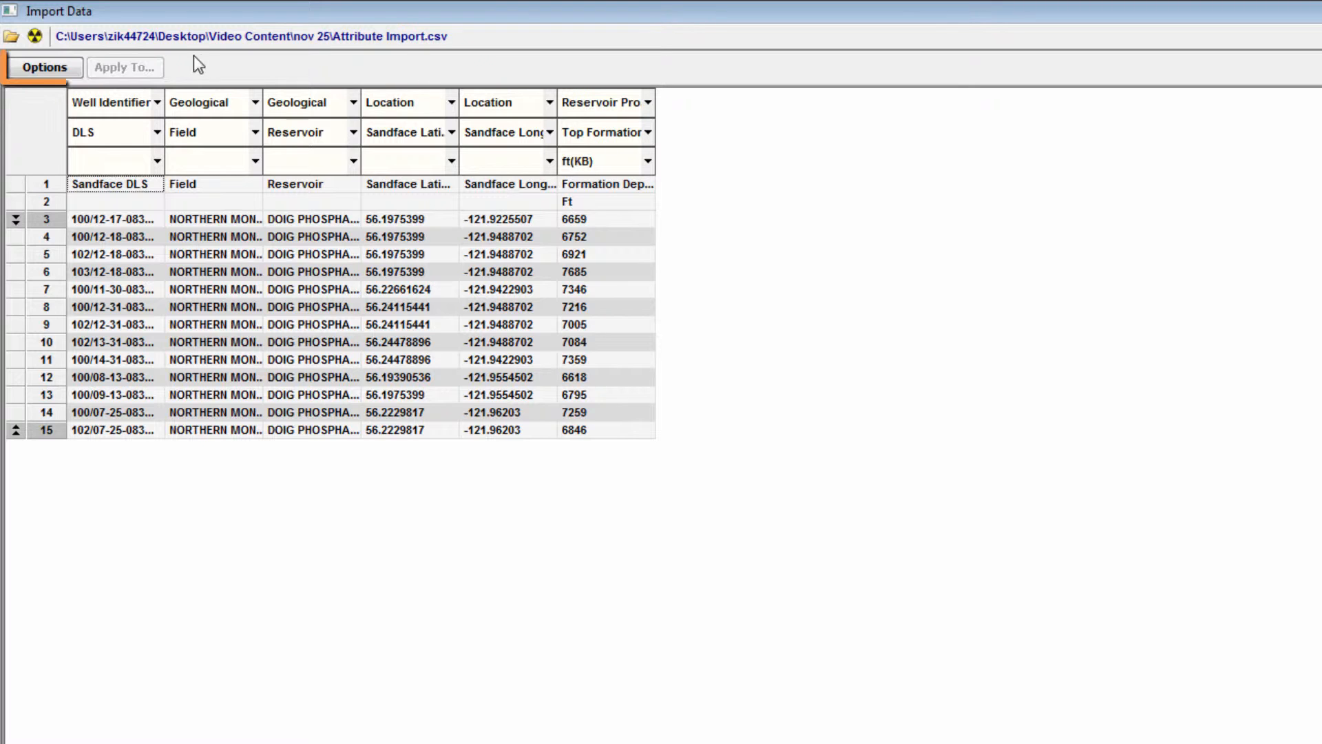
Show the import options and accept the column mapping to proceed with the import.
click(68, 70)
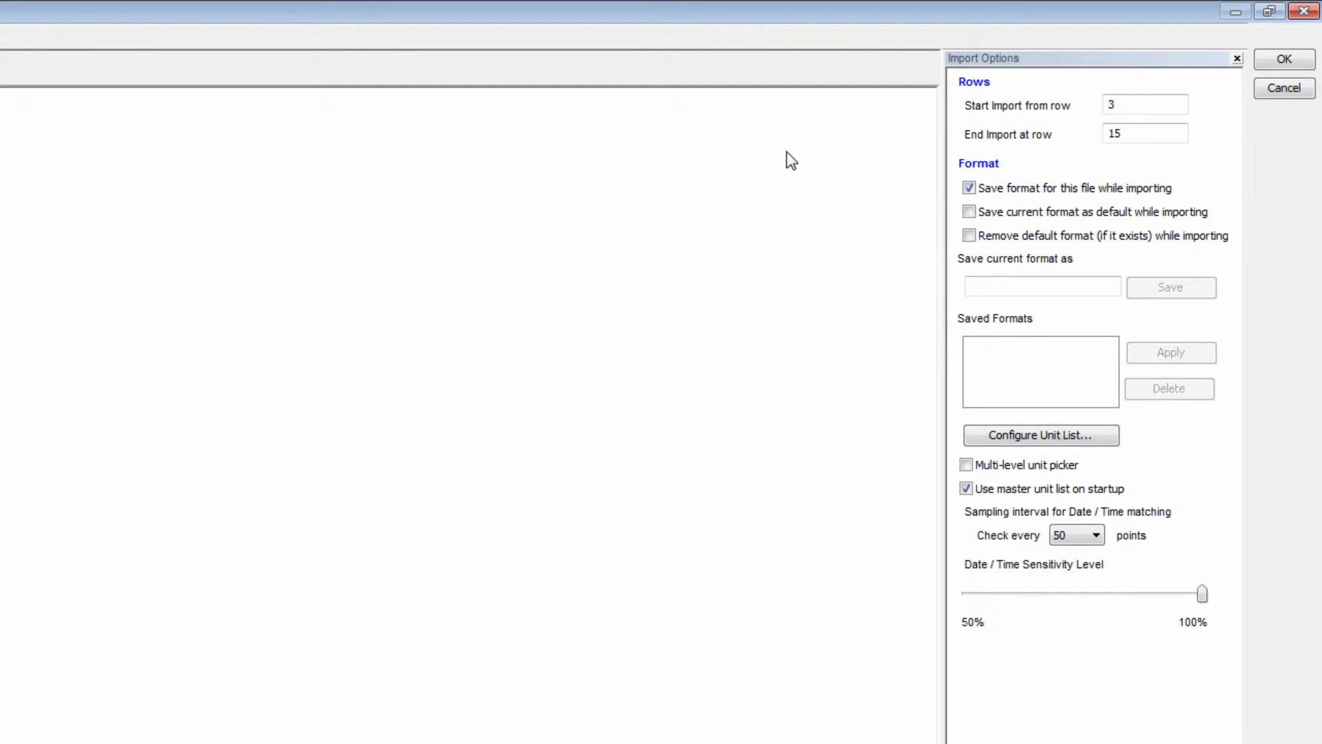
click(1273, 60)
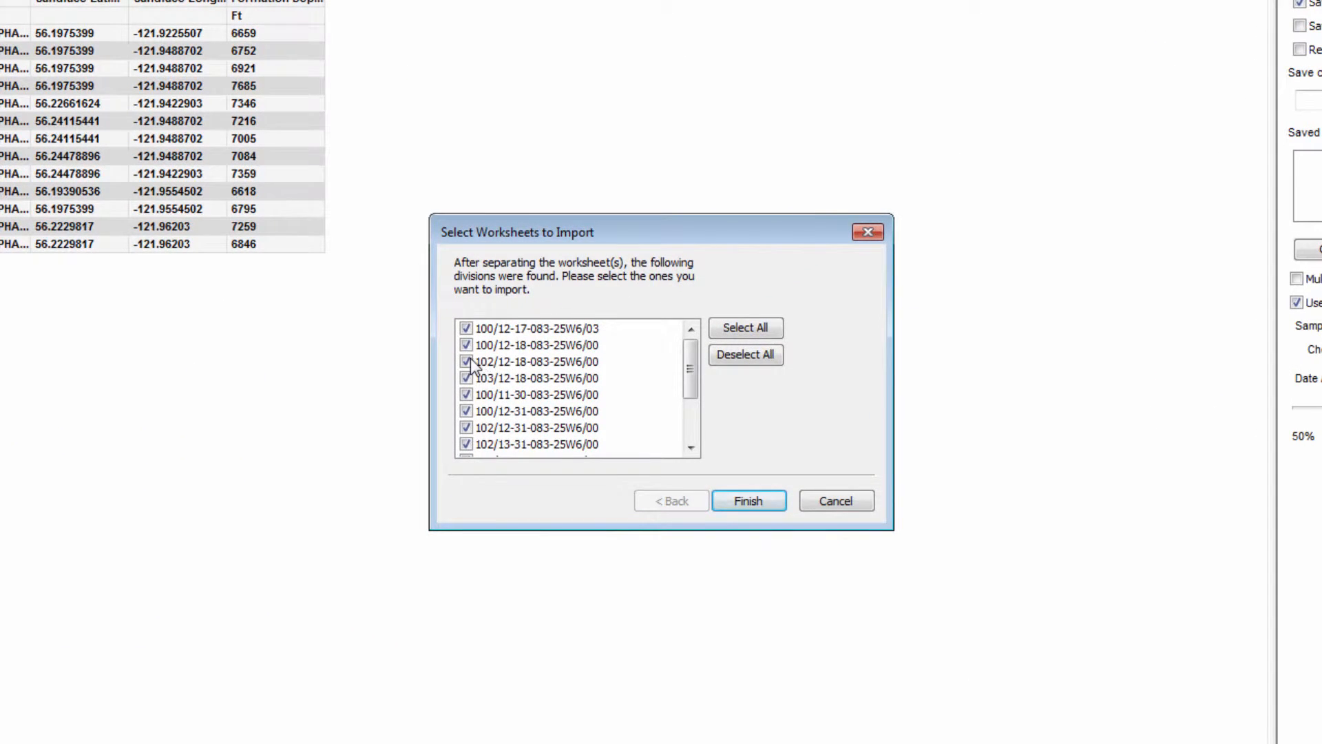
Exclude wells 102/12-18, 100/12-31, 102/12-31, 100/07-25 and 102/07-25 from the divisions to import.
click(466, 362)
click(466, 411)
click(466, 428)
scroll(467, 430, down, 2)
click(466, 428)
click(467, 445)
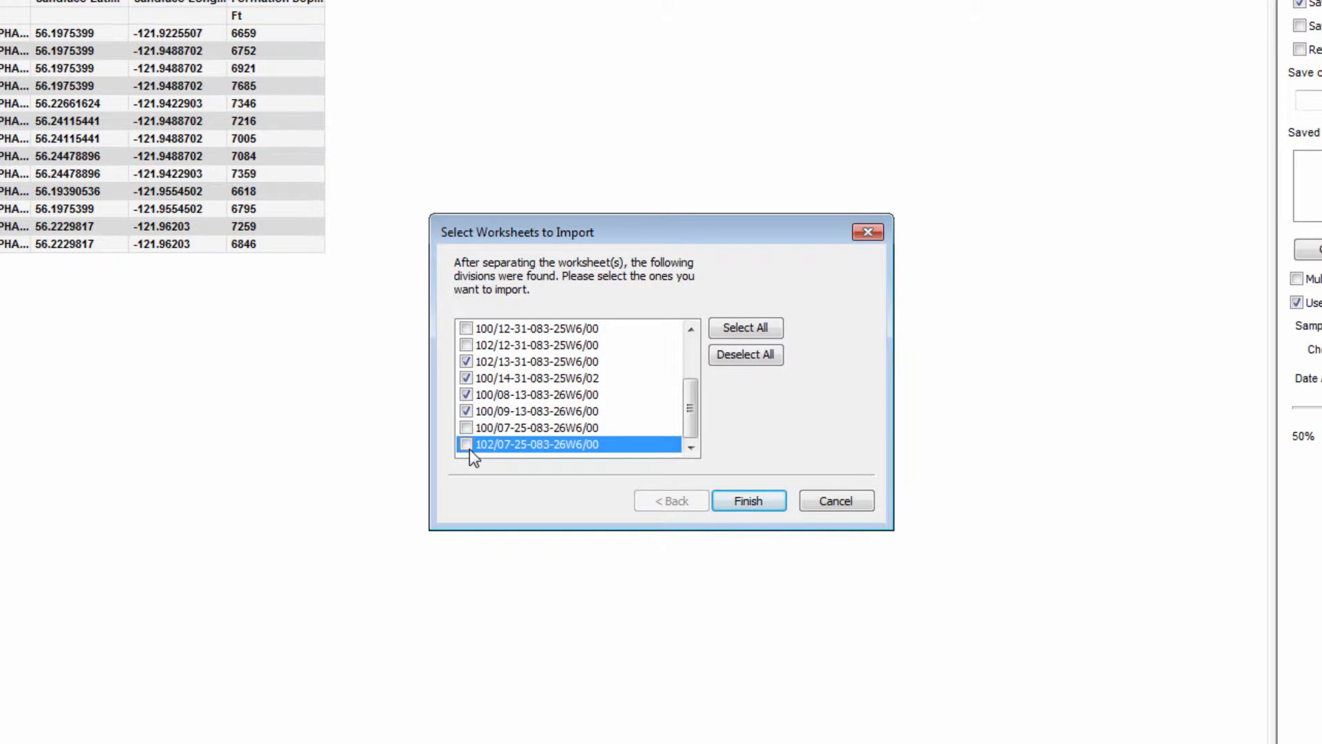
Include all the well divisions and finish the import.
click(776, 328)
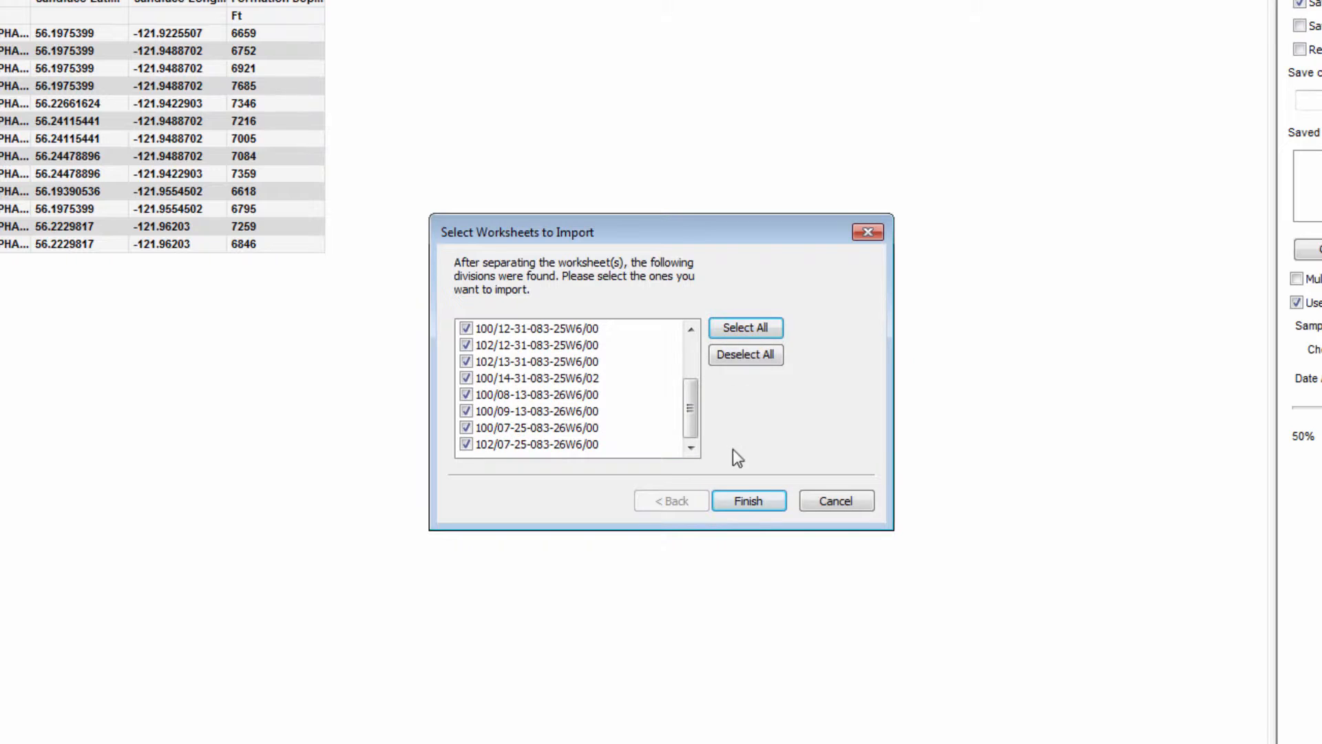
click(749, 501)
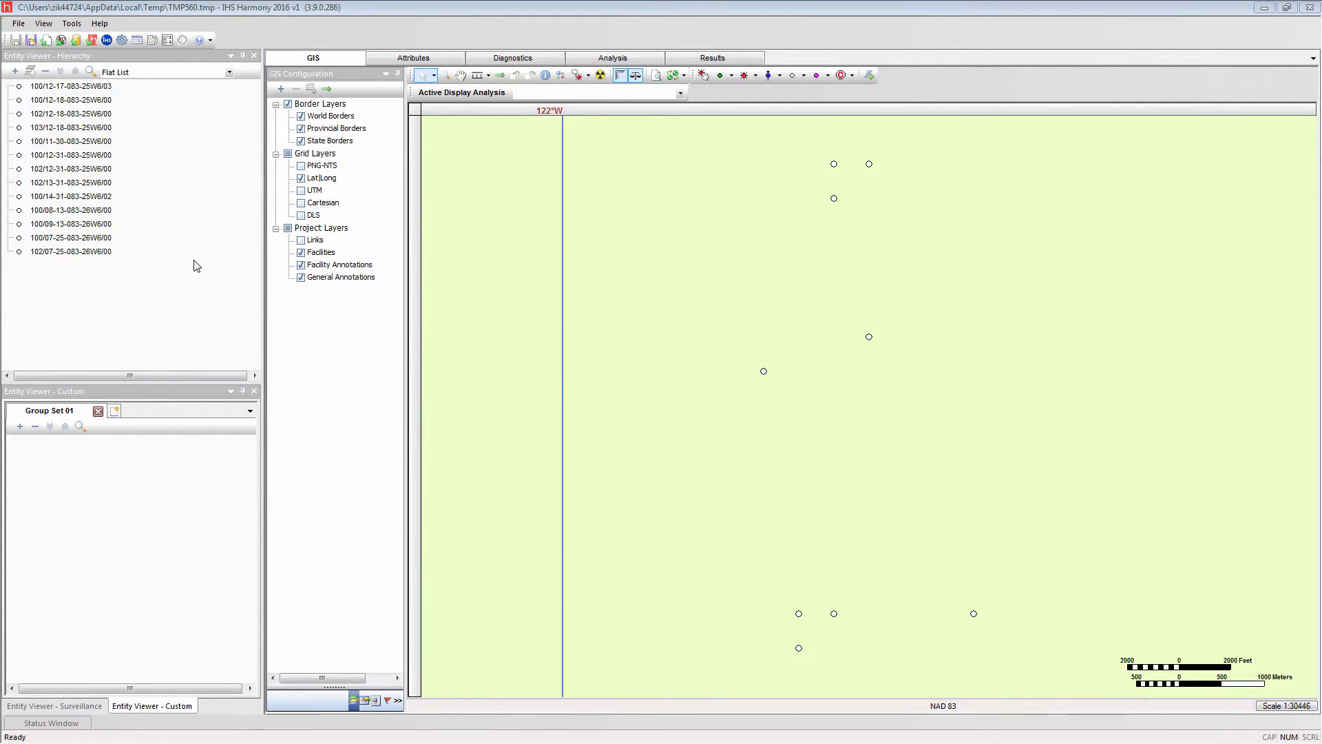
Select wells 100/12-31-083-25W6/00 through 100/09-13-083-26W6/00 and check their imported field and reservoir values in the attributes table.
click(115, 225)
shift+click(98, 157)
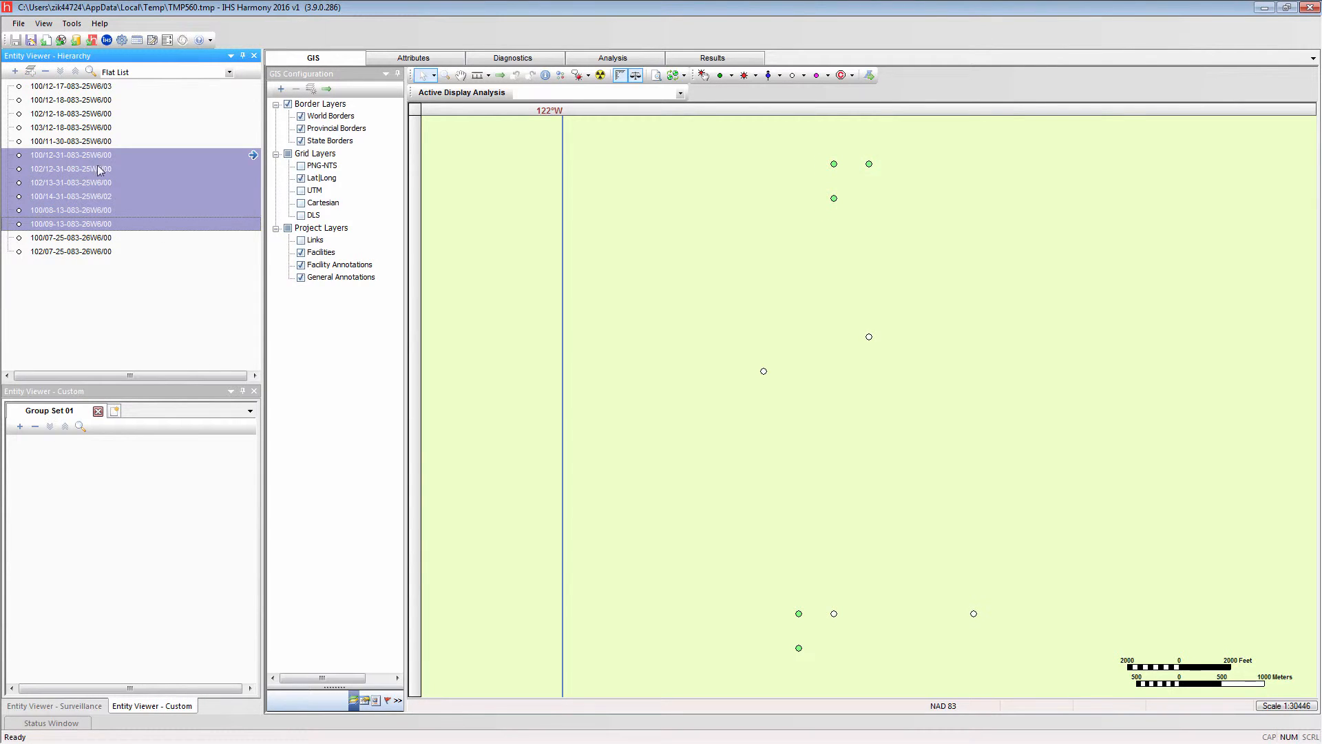
click(413, 59)
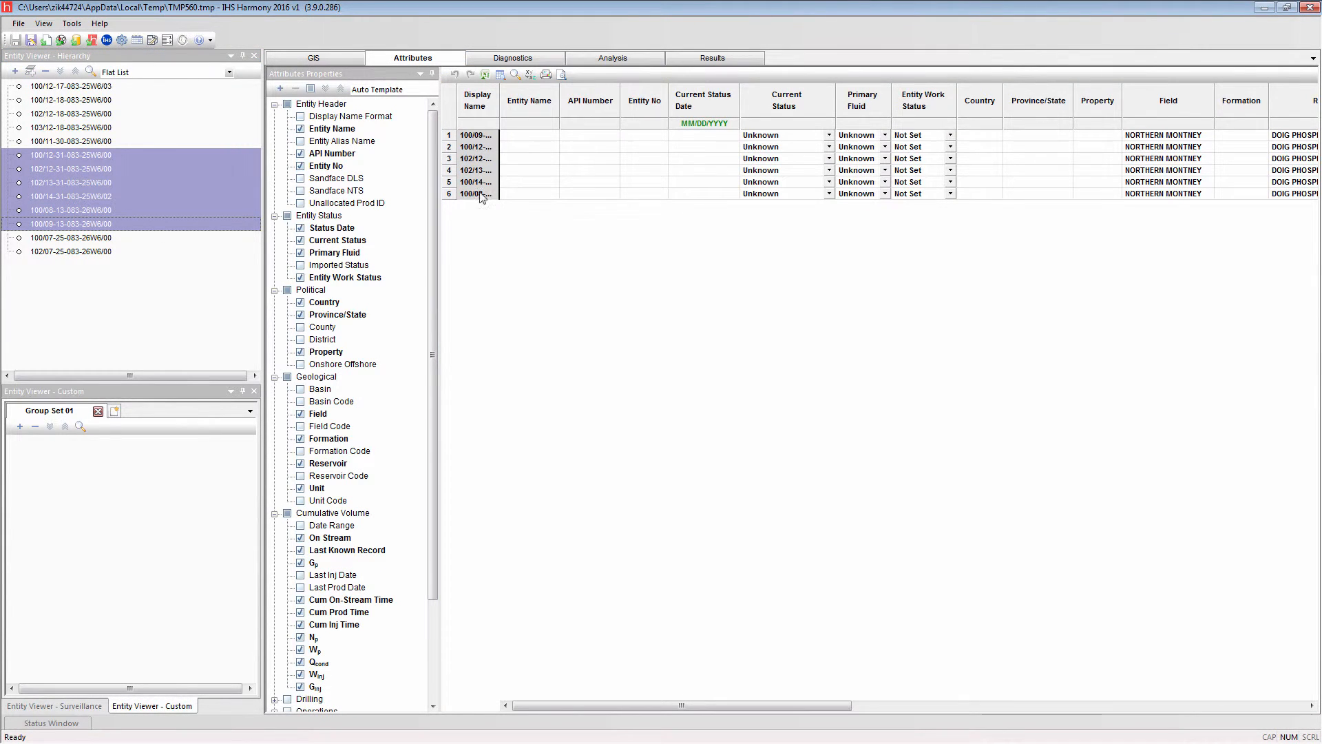
drag(618, 705, 701, 718)
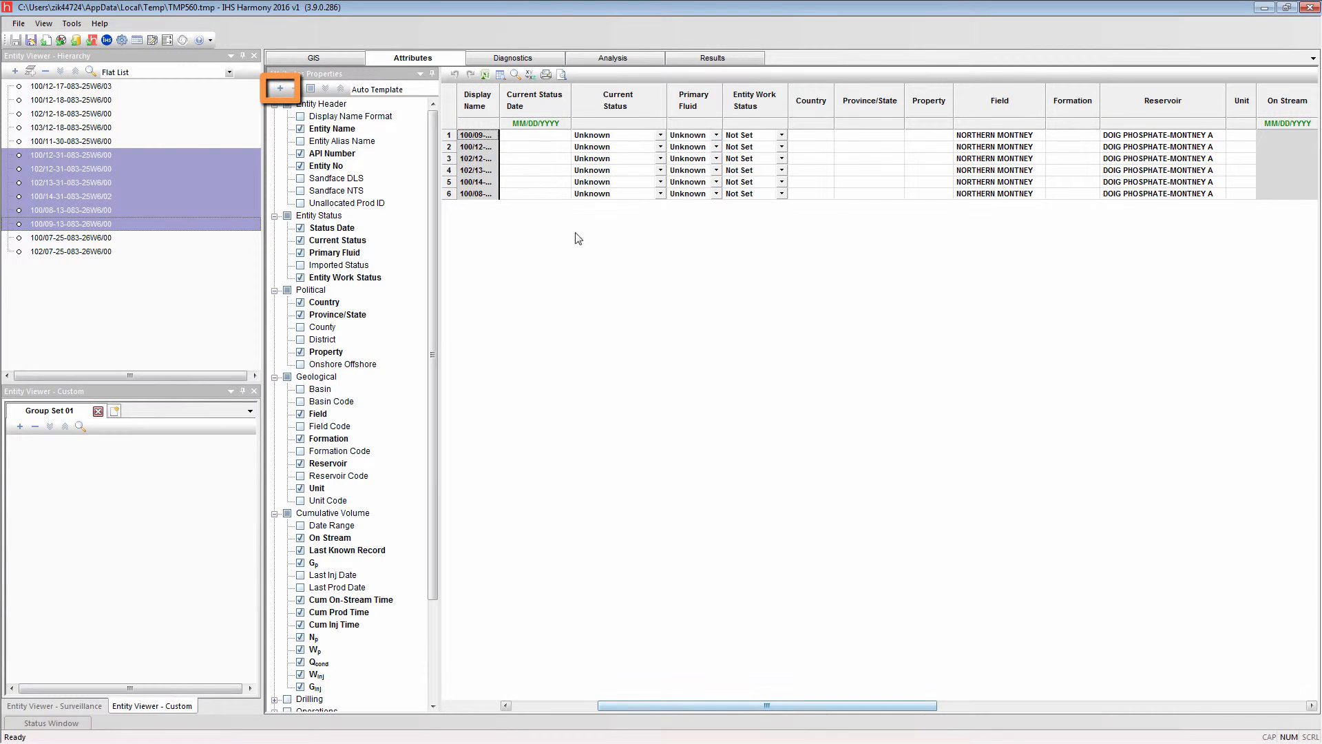
Review the settings for defining a custom attribute and dismiss the dialog without creating one.
click(280, 90)
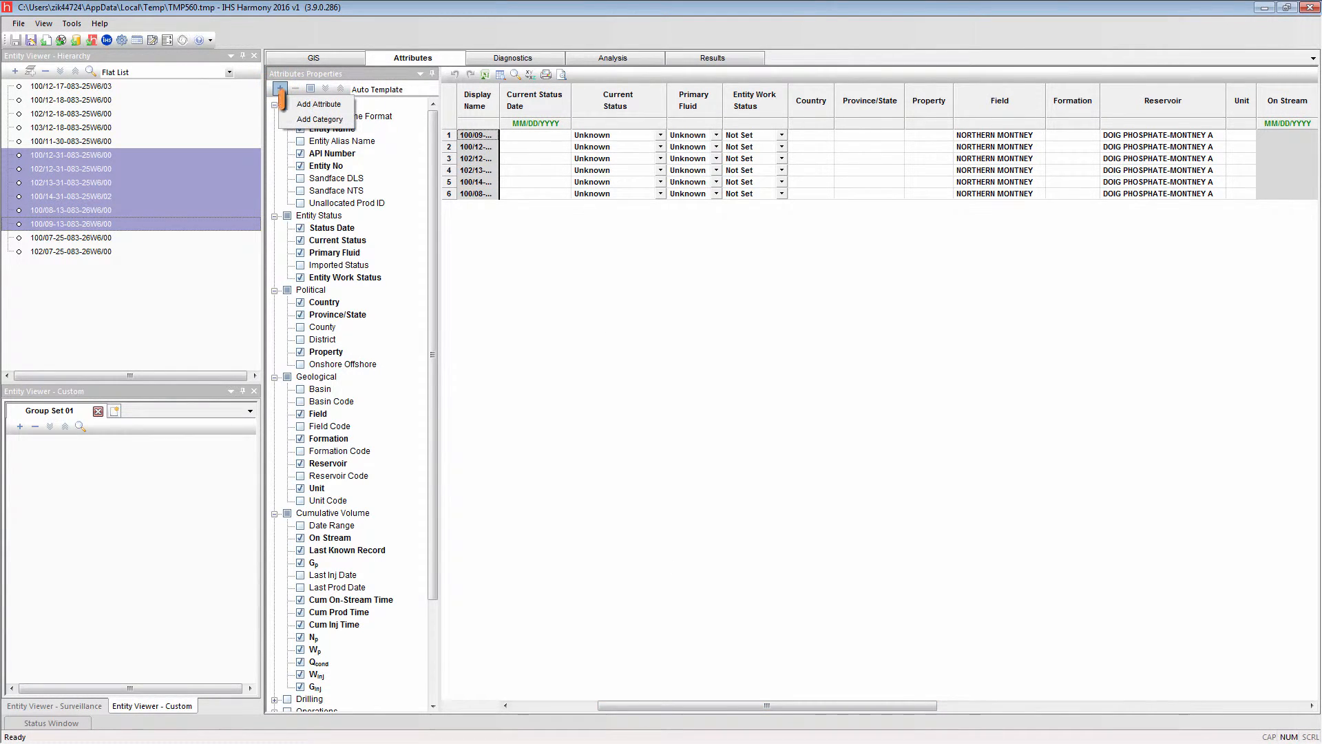
click(316, 104)
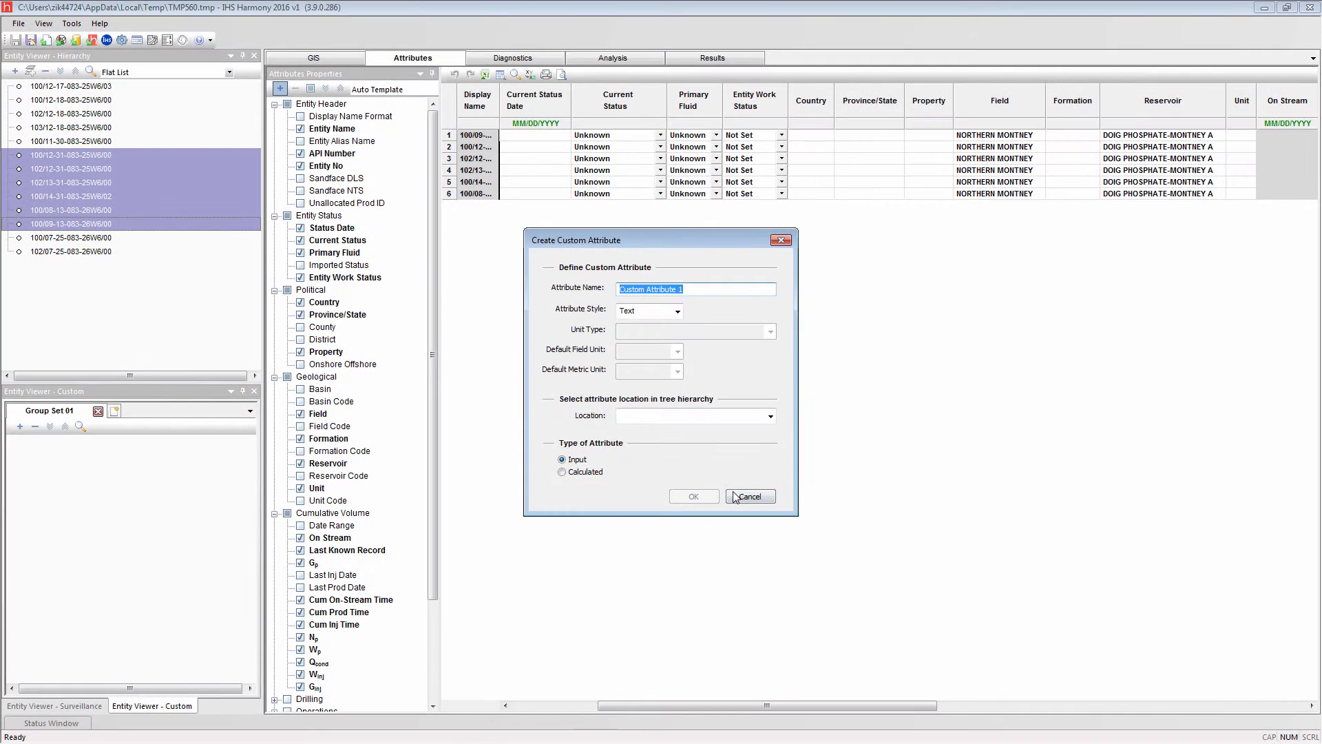
click(778, 561)
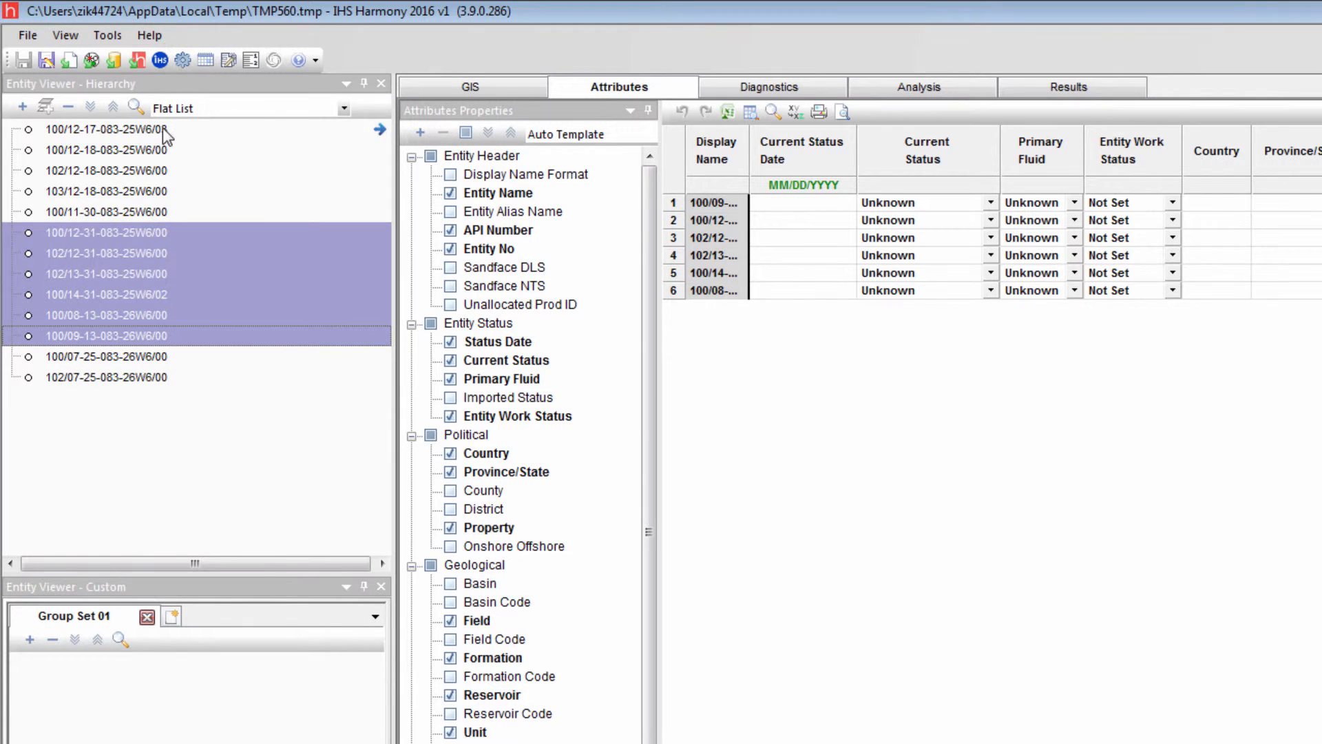
Review the Updating Data import options for how incoming attributes and properties are handled, and close the dialog.
click(107, 38)
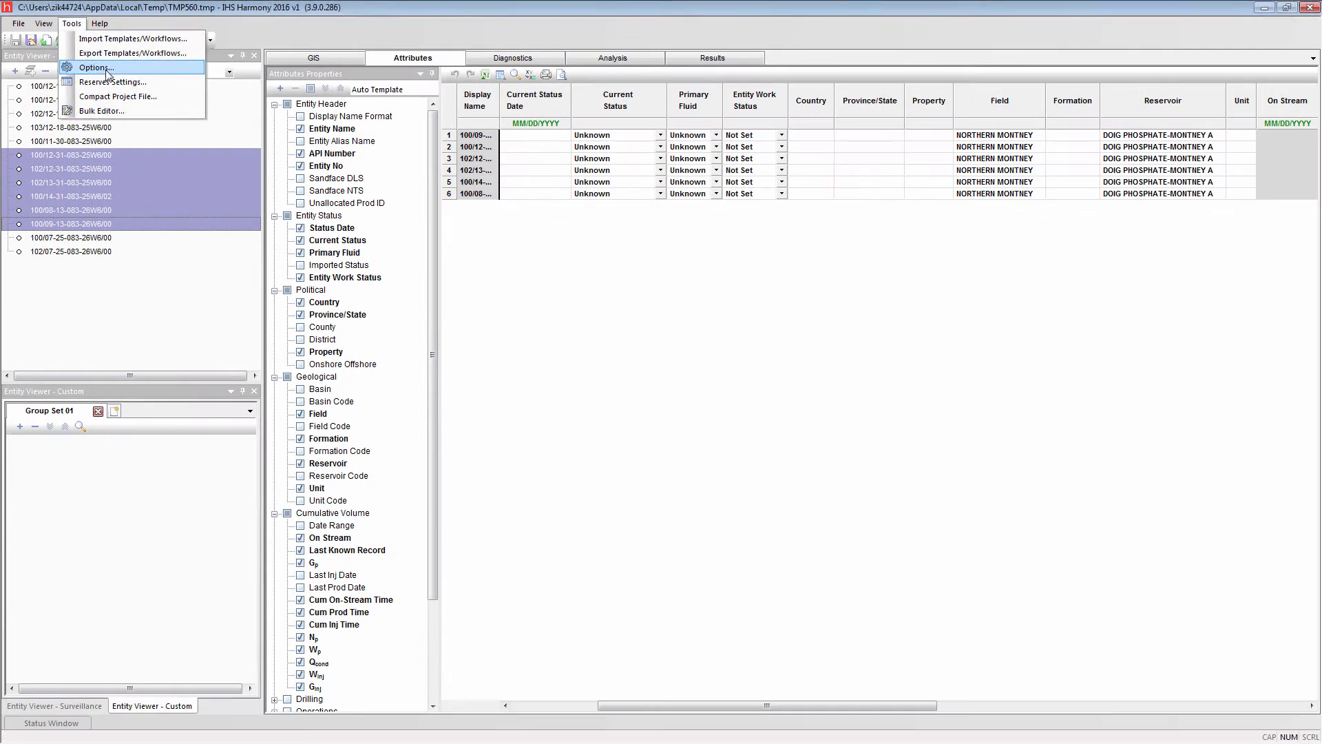
click(159, 103)
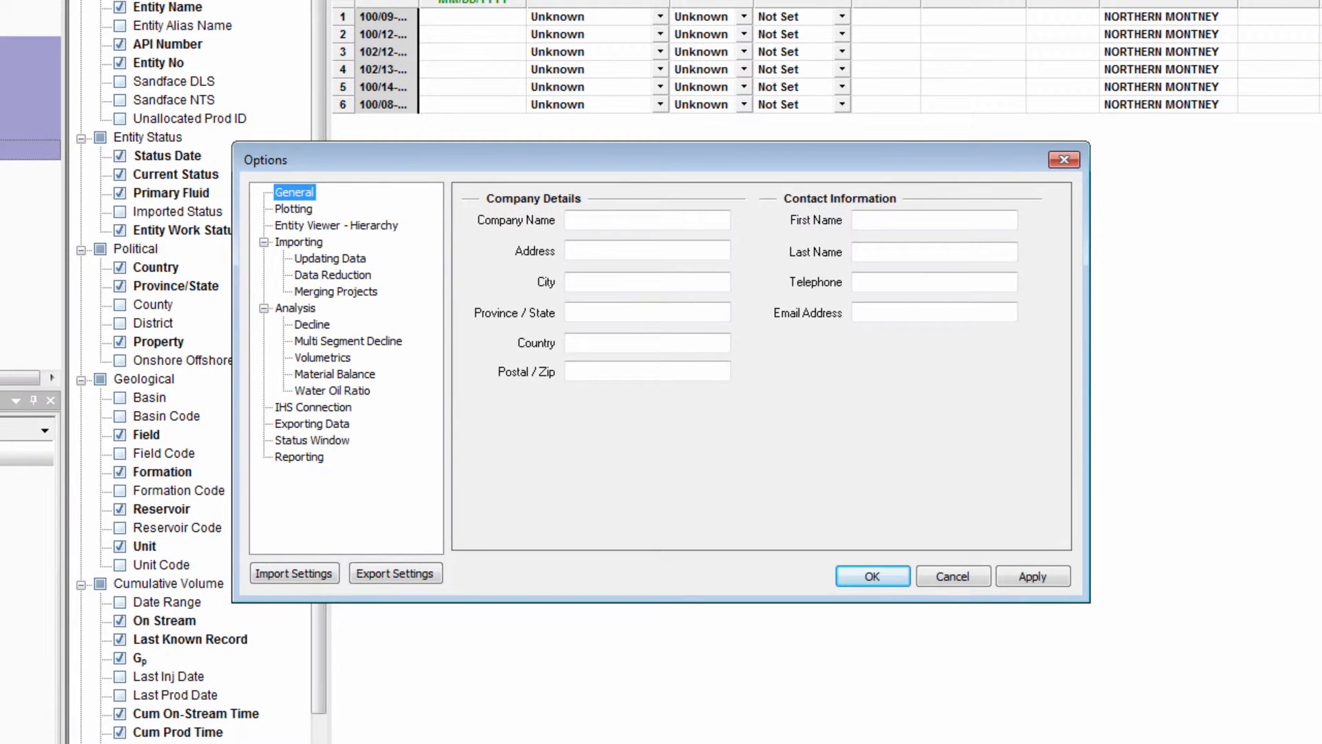
click(319, 260)
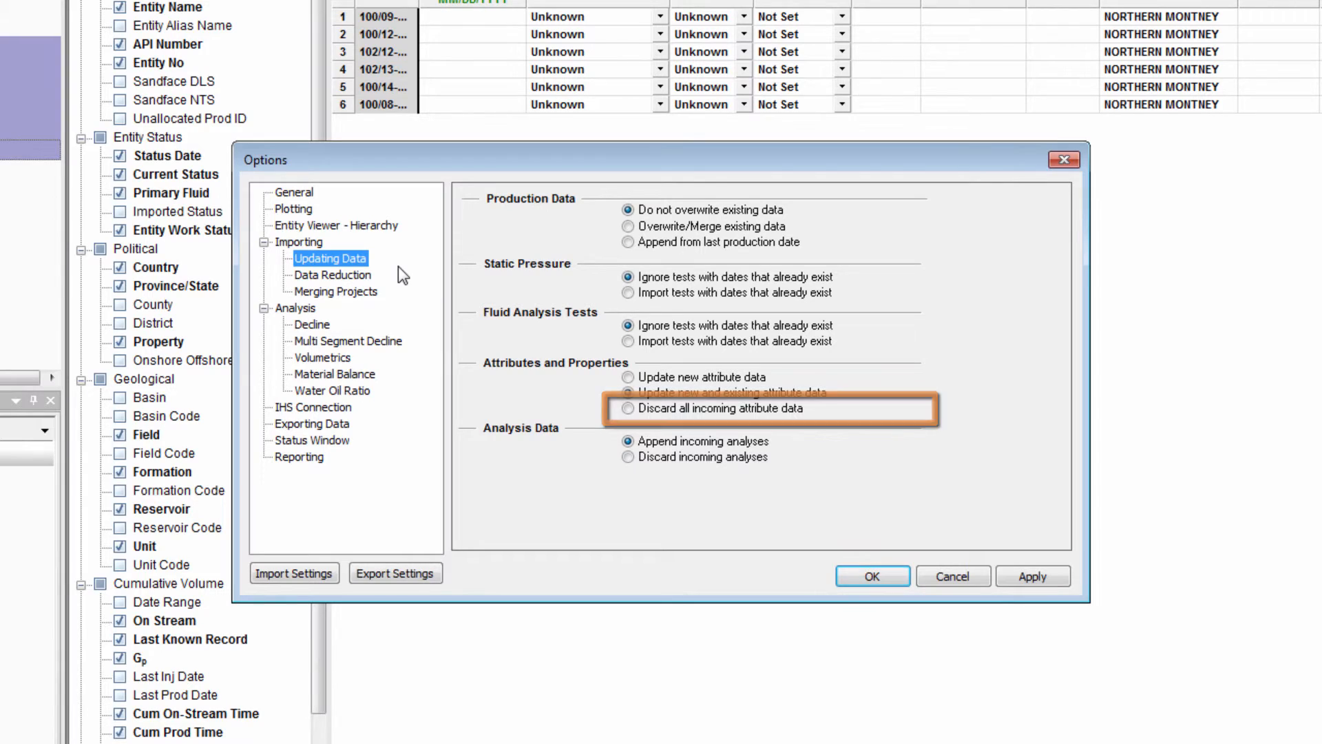
click(865, 582)
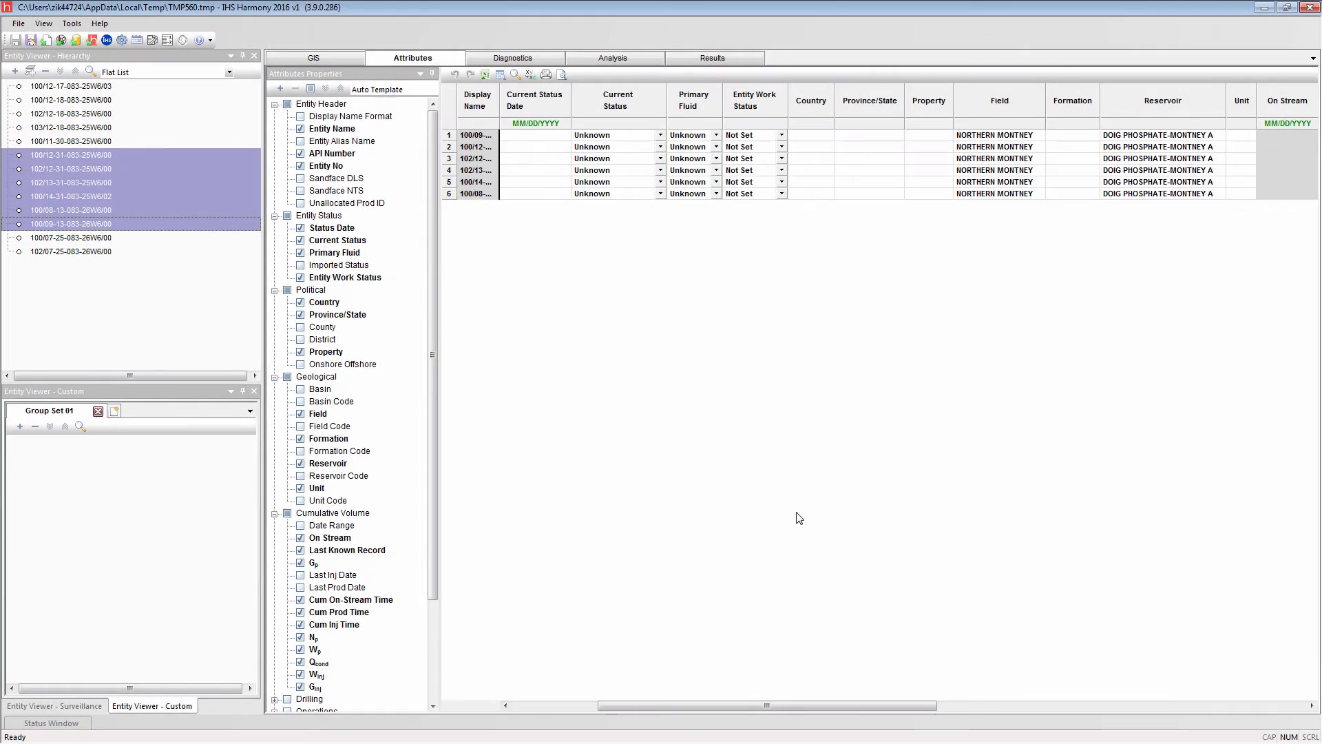